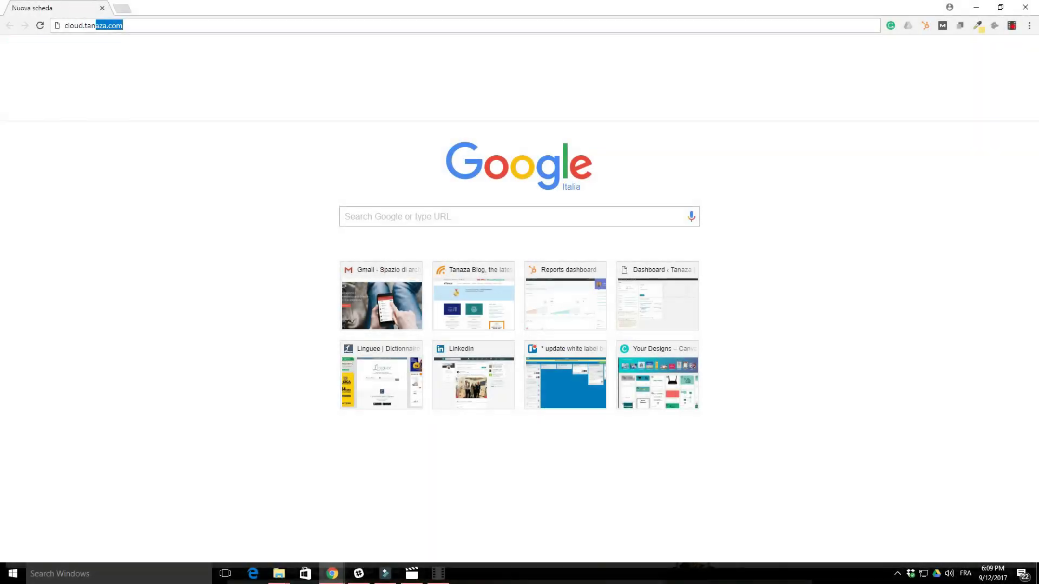
pyautogui.write('aza.com')
# Load cloud.tanaza.com to reach the dashboard with the map and My Network.
pyautogui.press('Return')
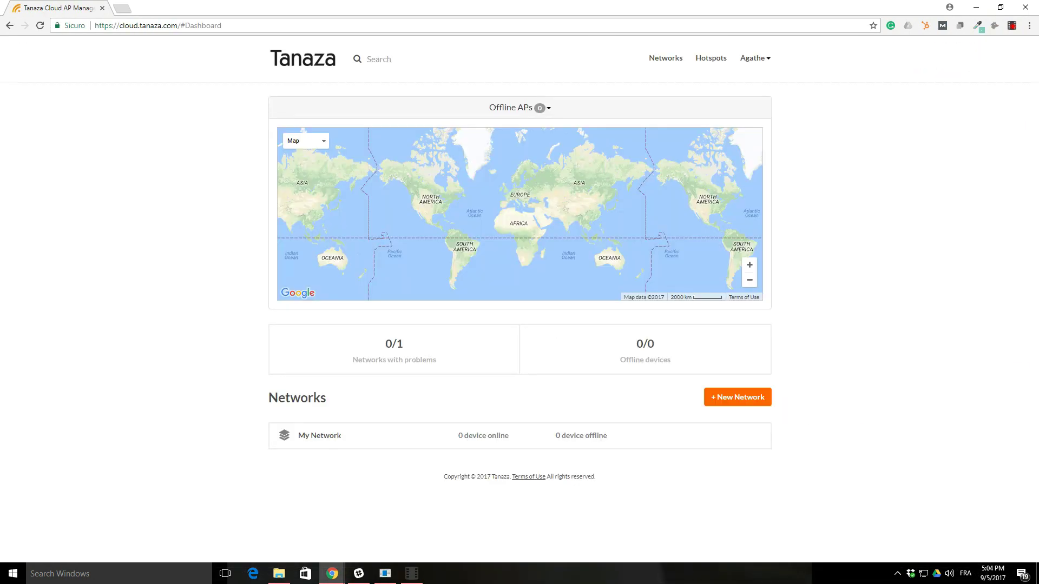
# Create a new network named Demo and go into its access points page.
pyautogui.click(734, 397)
pyautogui.write('Demo')
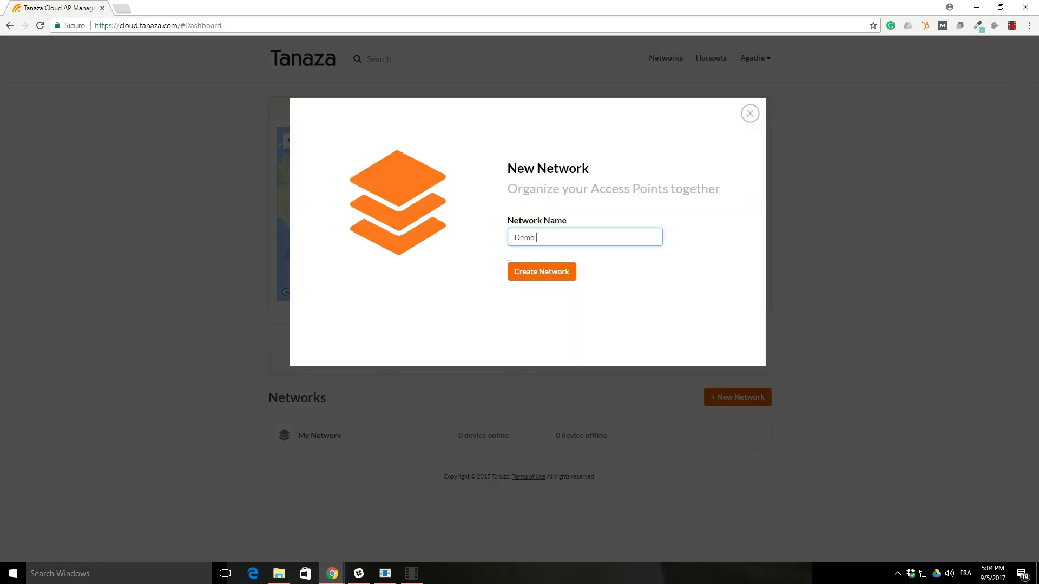
pyautogui.press('Return')
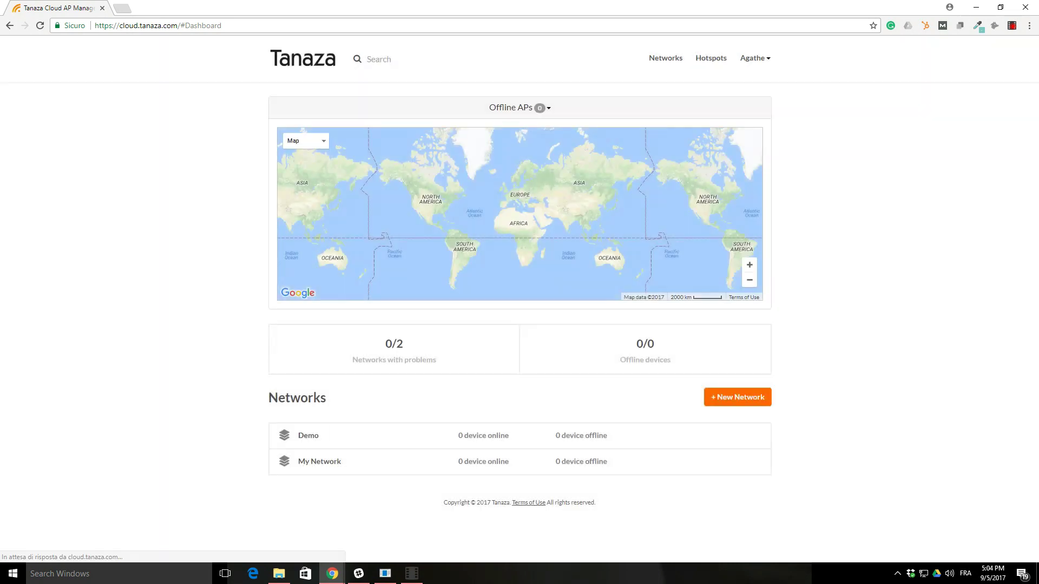
pyautogui.click(309, 435)
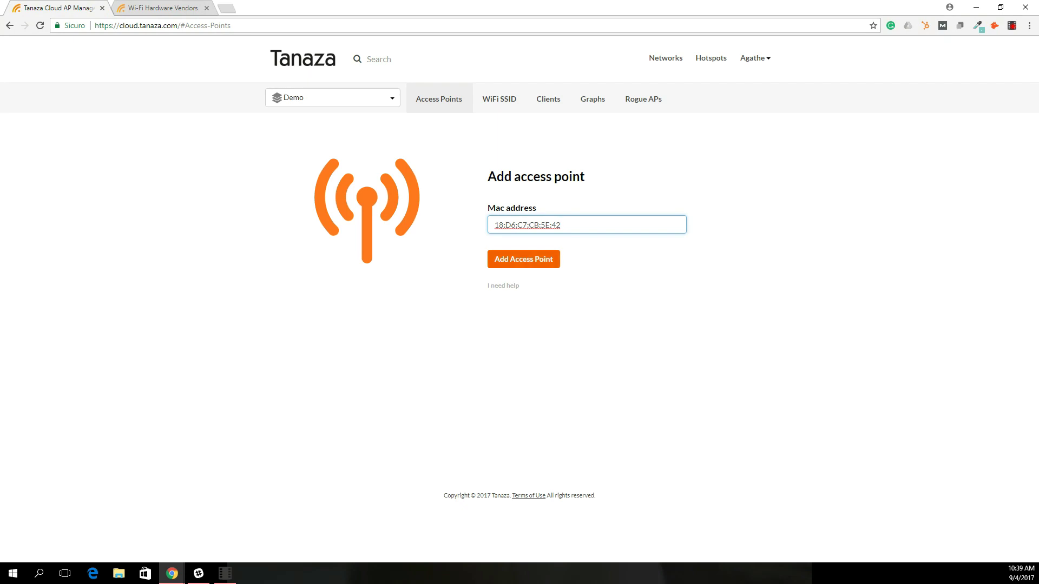
# Add access point 18:D6:C7:CB:5E:42, configure the device and reach the New WiFi SSID form.
pyautogui.press('Return')
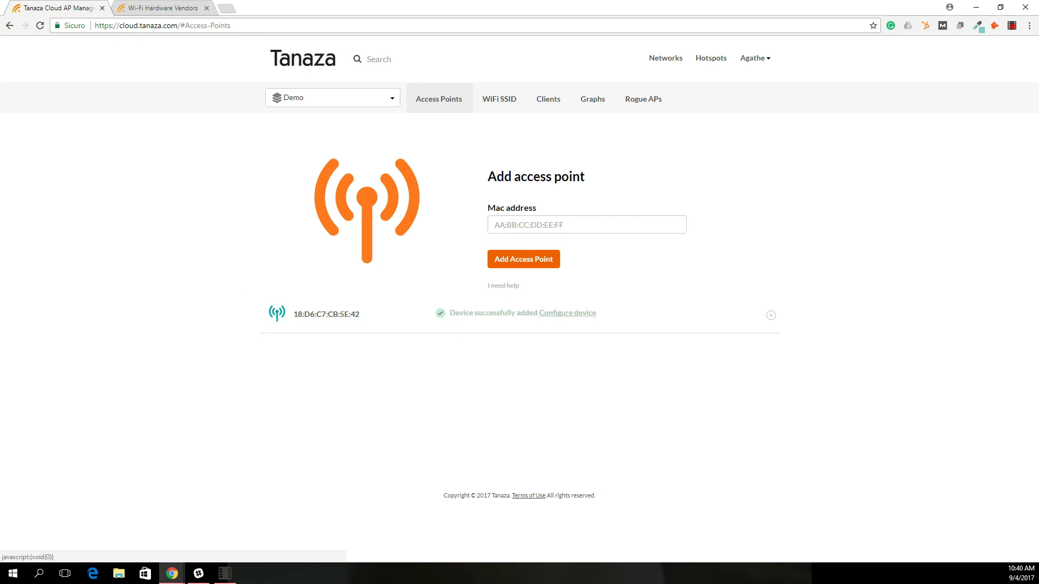
pyautogui.click(567, 312)
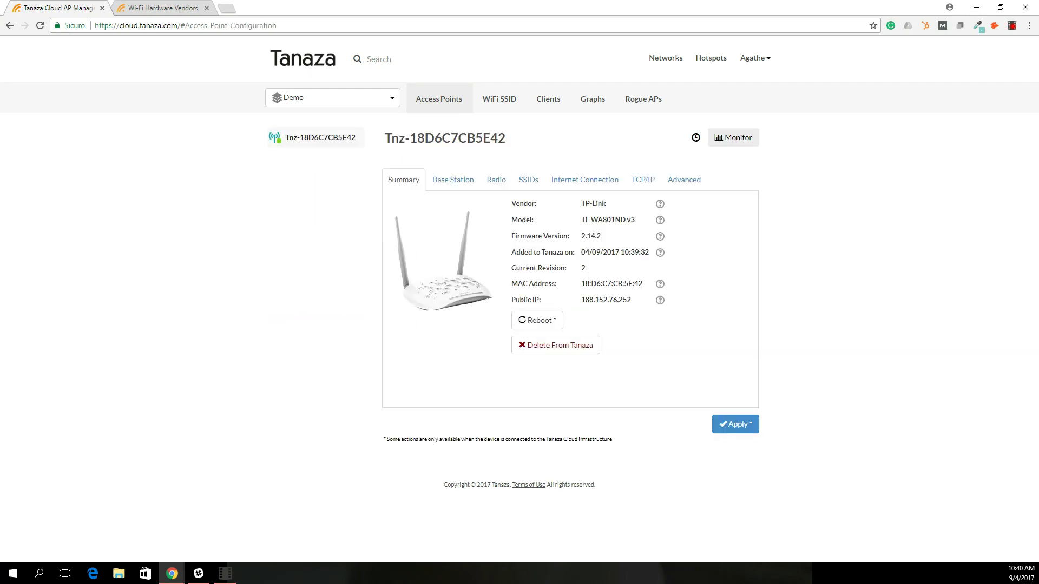
pyautogui.click(528, 180)
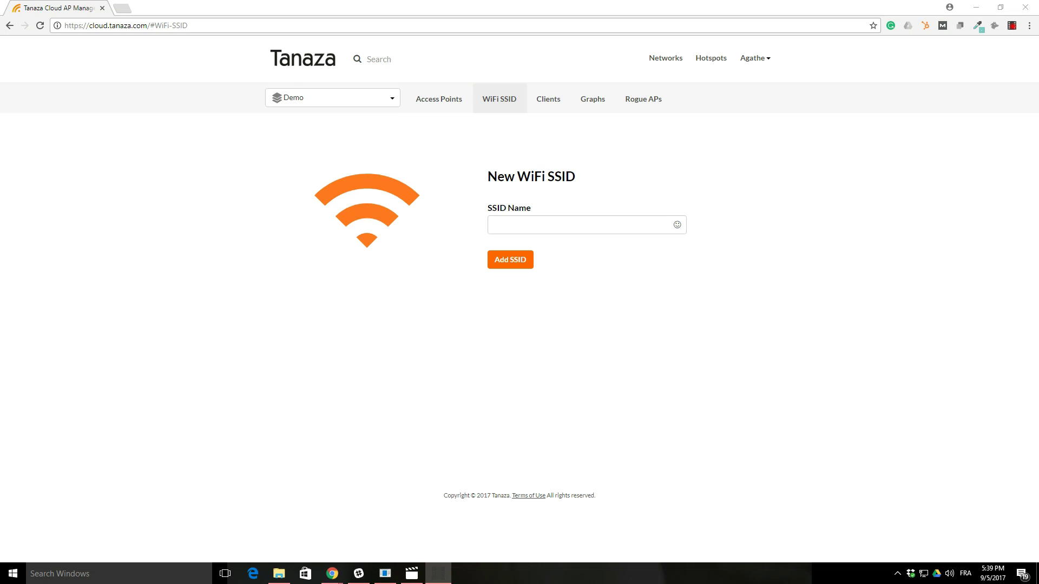
pyautogui.write('Welc')
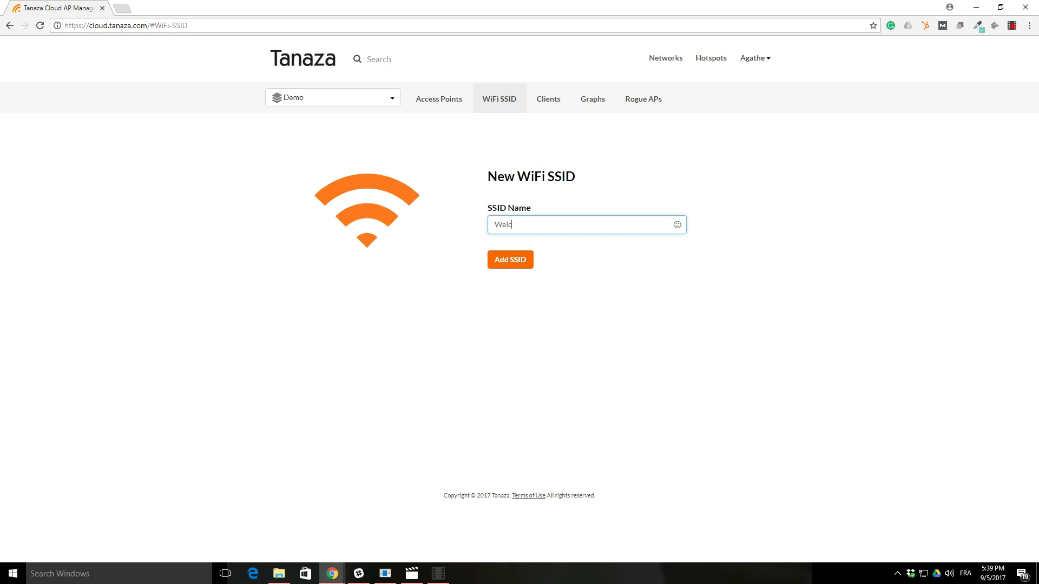
pyautogui.write('ome to my ')
pyautogui.write('WiFi')
# Add the SSID 'Welcome to my WiFi' ending with a smiley emoji.
pyautogui.click(676, 225)
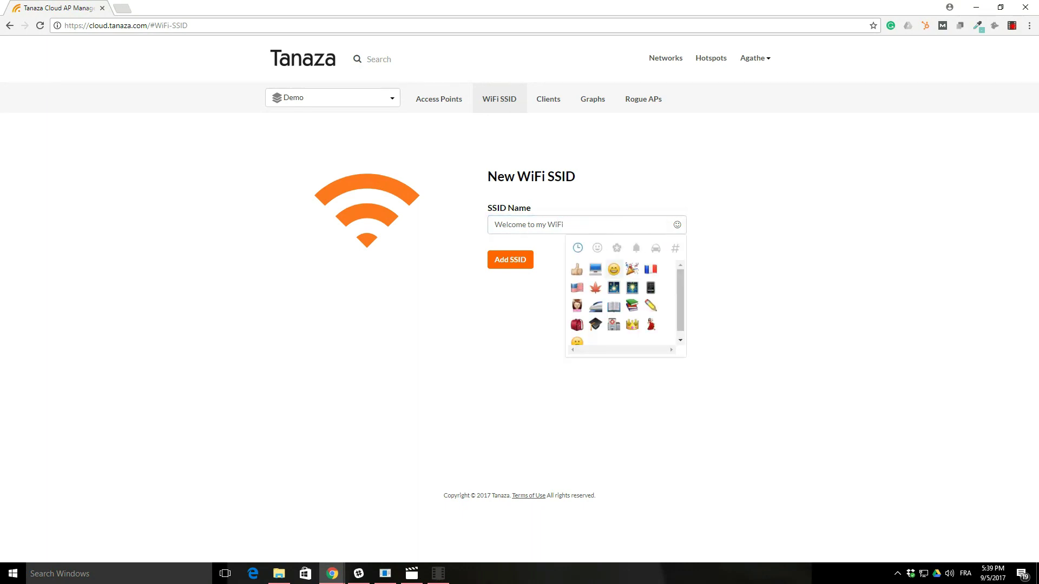
pyautogui.click(613, 269)
pyautogui.click(510, 259)
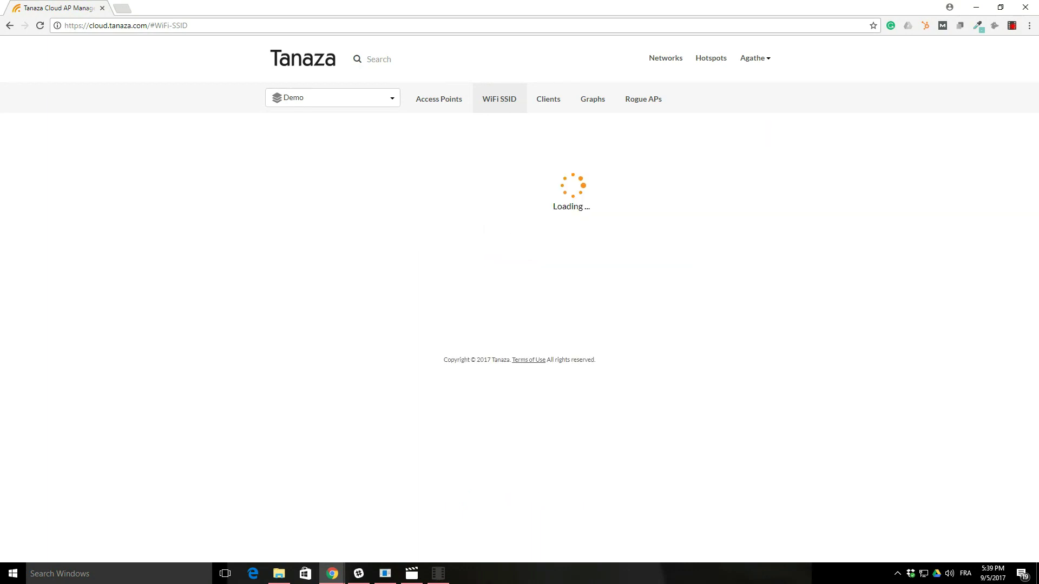
pyautogui.click(460, 161)
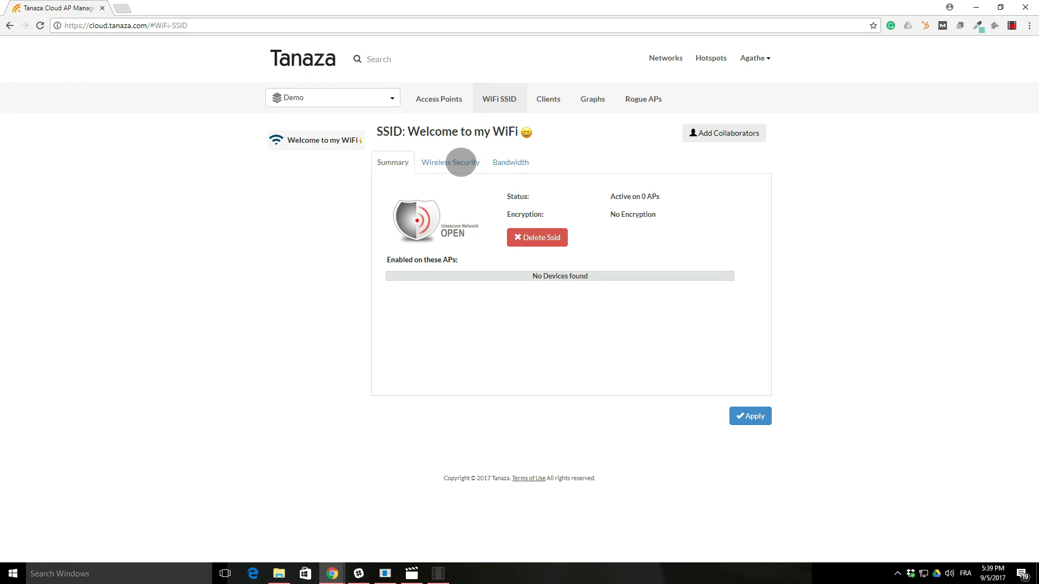
# Set wireless security to Splash Page with Editor and start the splash page from scratch.
pyautogui.click(460, 162)
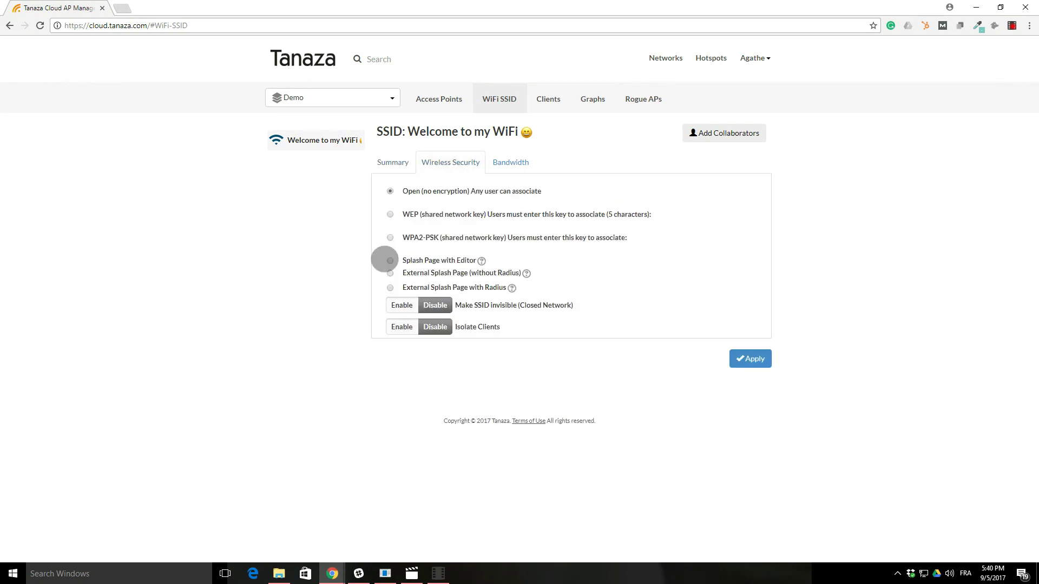
pyautogui.click(389, 260)
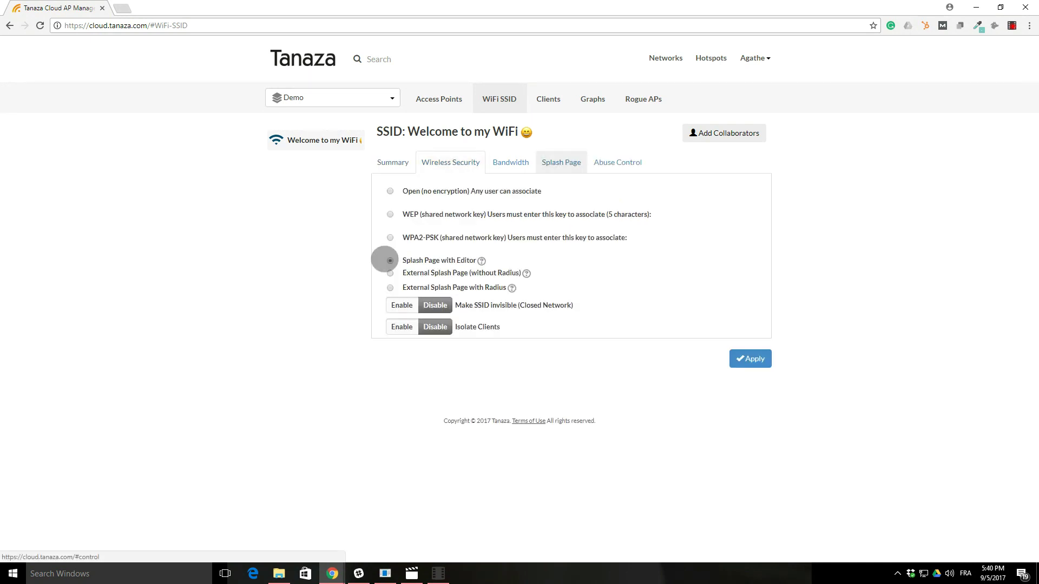
pyautogui.click(556, 161)
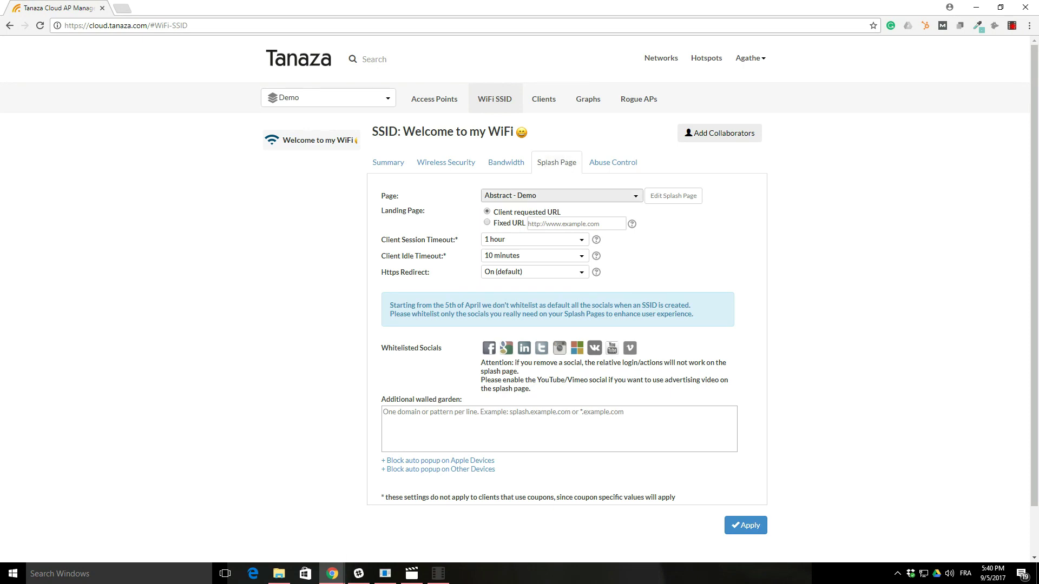
pyautogui.click(488, 346)
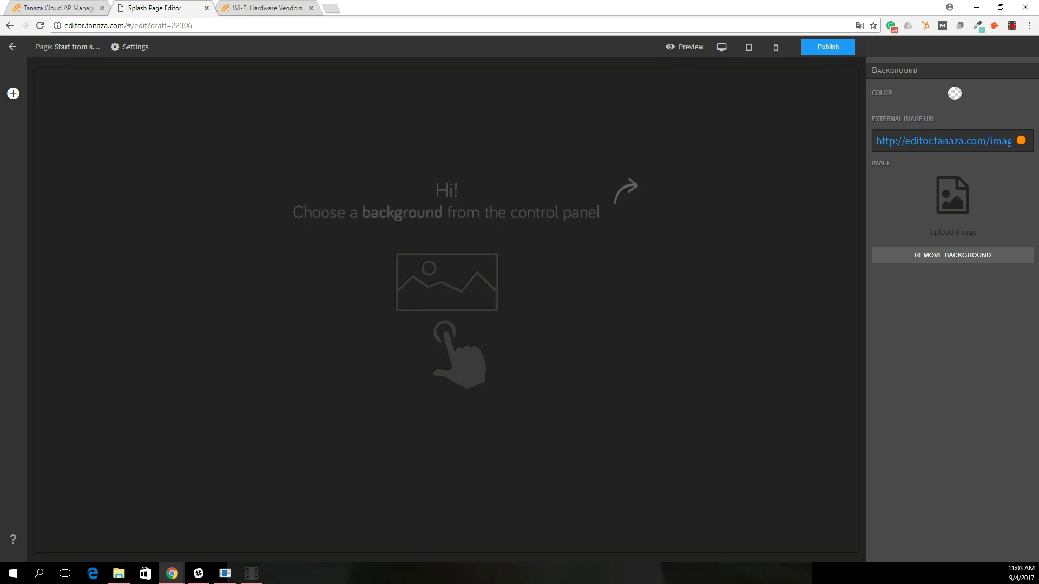
# Upload the 2011624 white-wood-and-leaves photo as the splash page background.
pyautogui.click(952, 196)
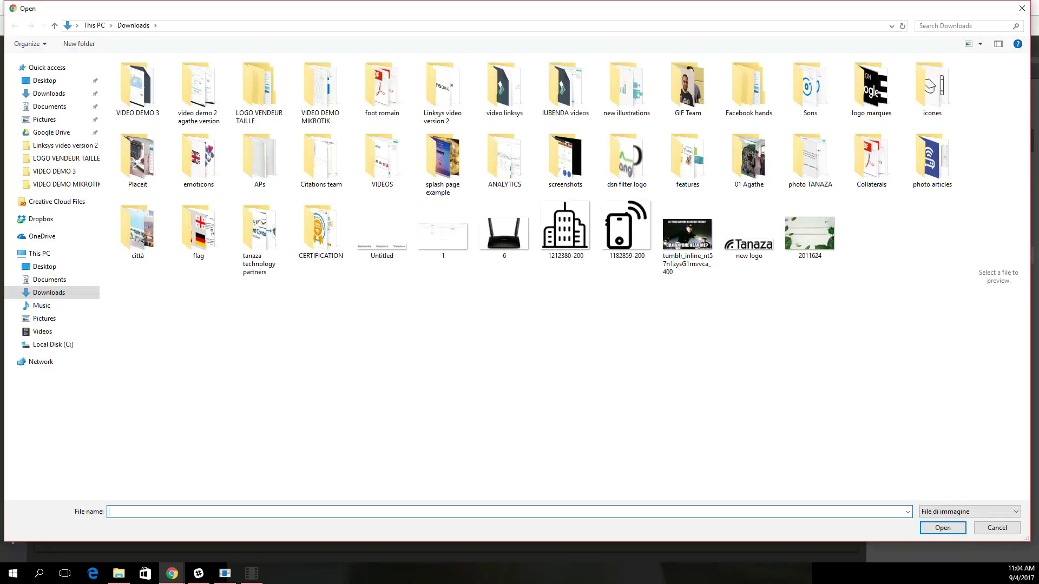
pyautogui.doubleClick(809, 235)
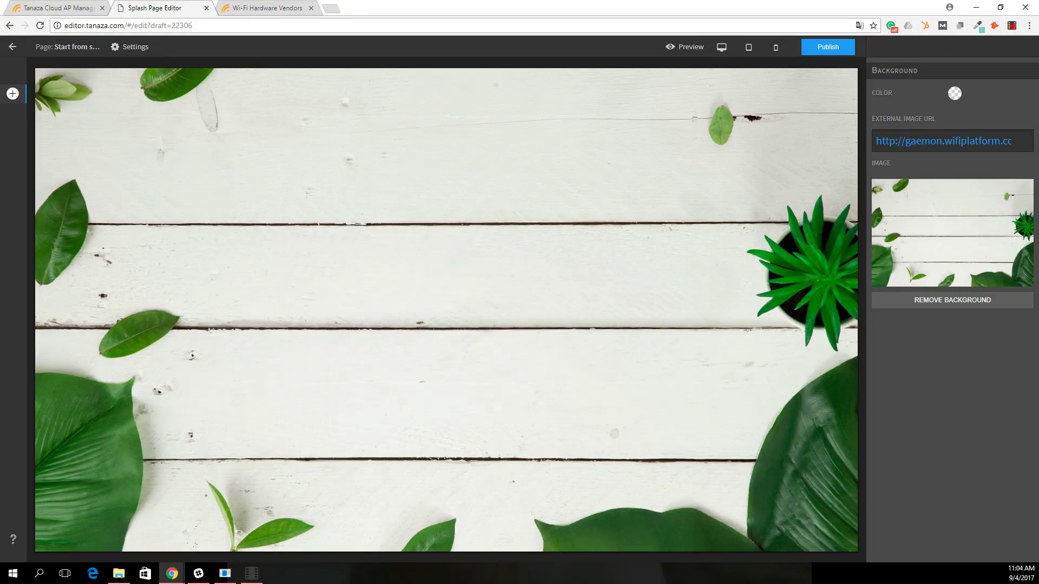
pyautogui.click(12, 93)
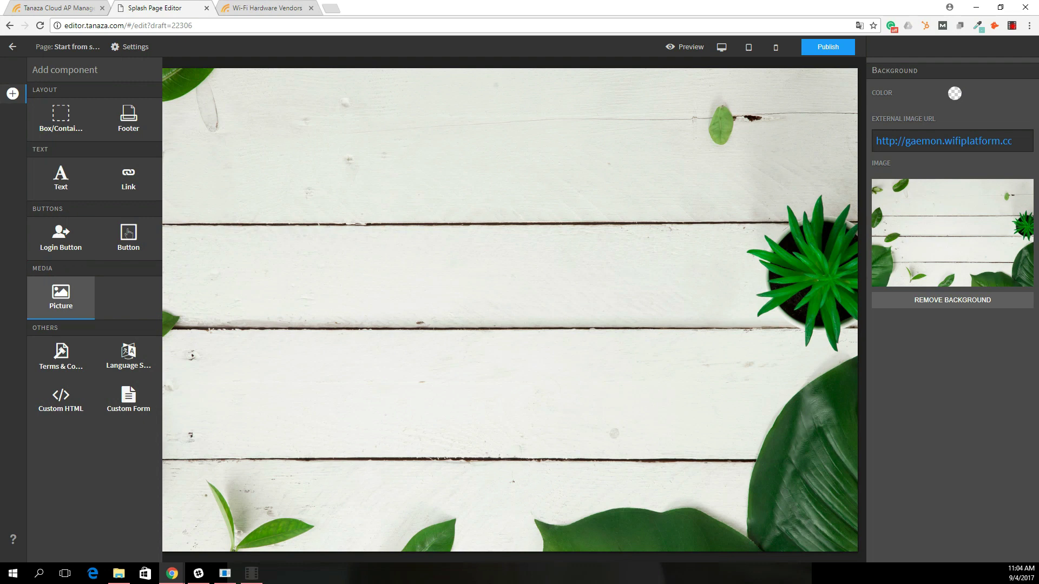
# Place a Picture component near the page top and load the Tanaza logo into it.
pyautogui.moveTo(61, 296); pyautogui.dragTo(447, 121)
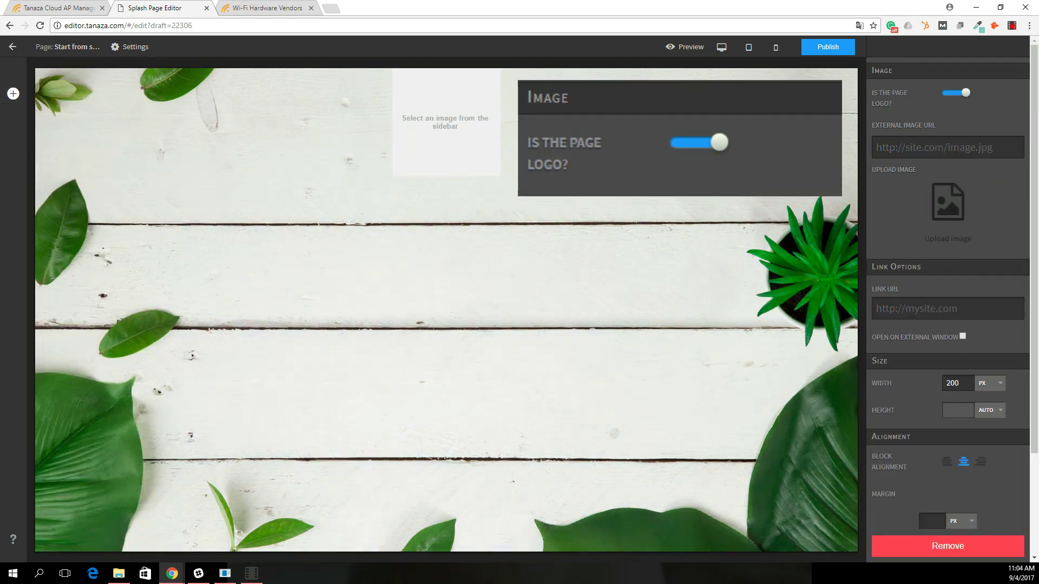
pyautogui.click(946, 203)
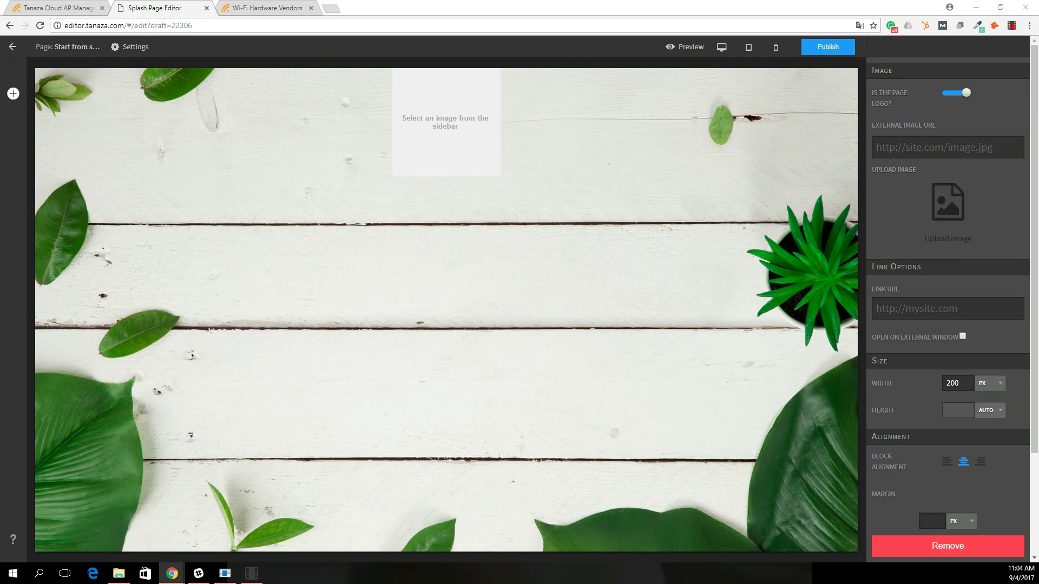
pyautogui.press('Return')
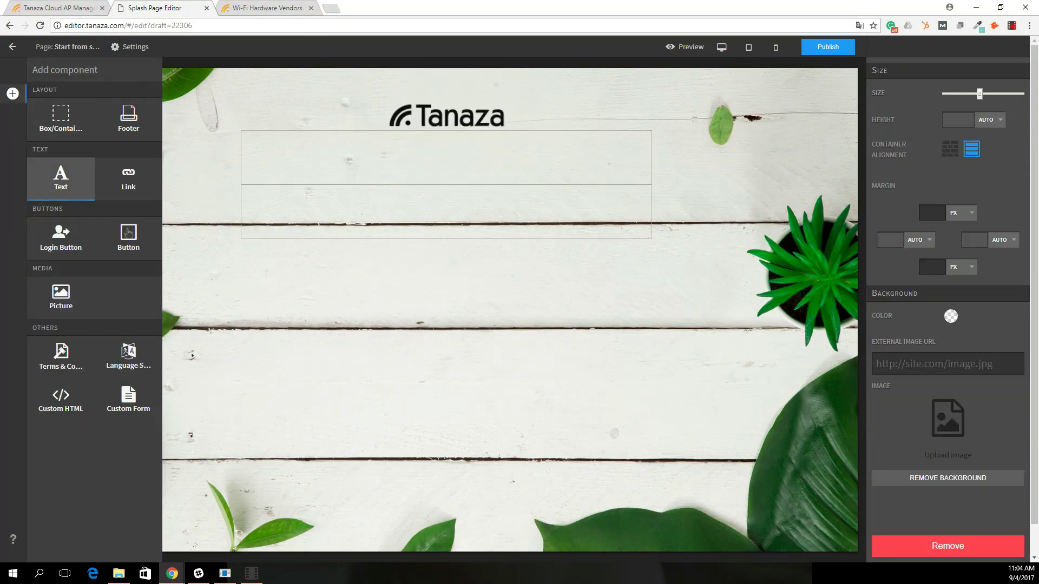
# Add a black text block reading 'Welcome to our new café!' plus a free-internet-browsing line.
pyautogui.moveTo(61, 178); pyautogui.dragTo(447, 155)
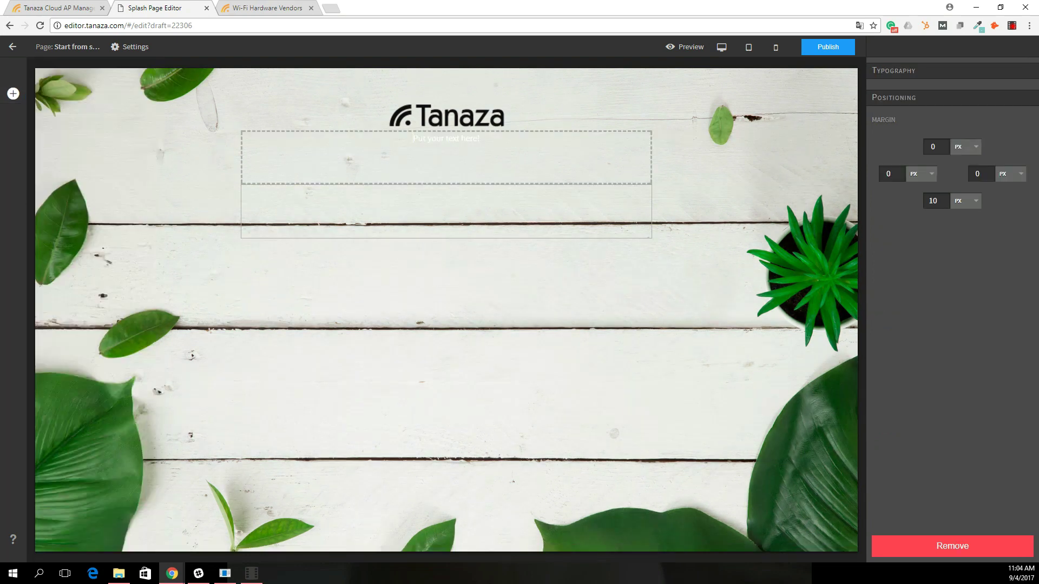
pyautogui.click(846, 157)
pyautogui.tripleClick(446, 138)
pyautogui.write('Welco')
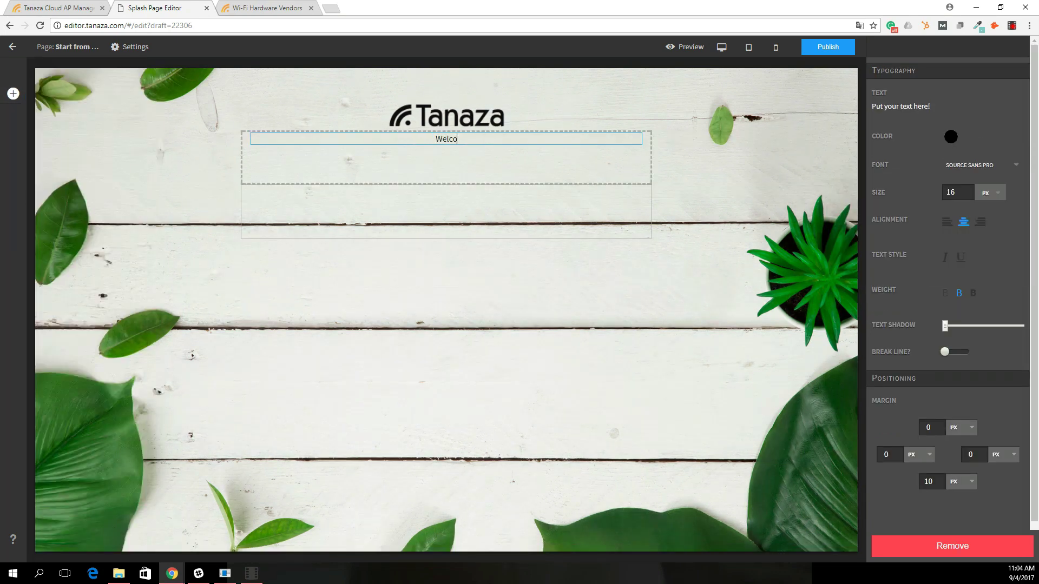
pyautogui.write('me to our new café!')
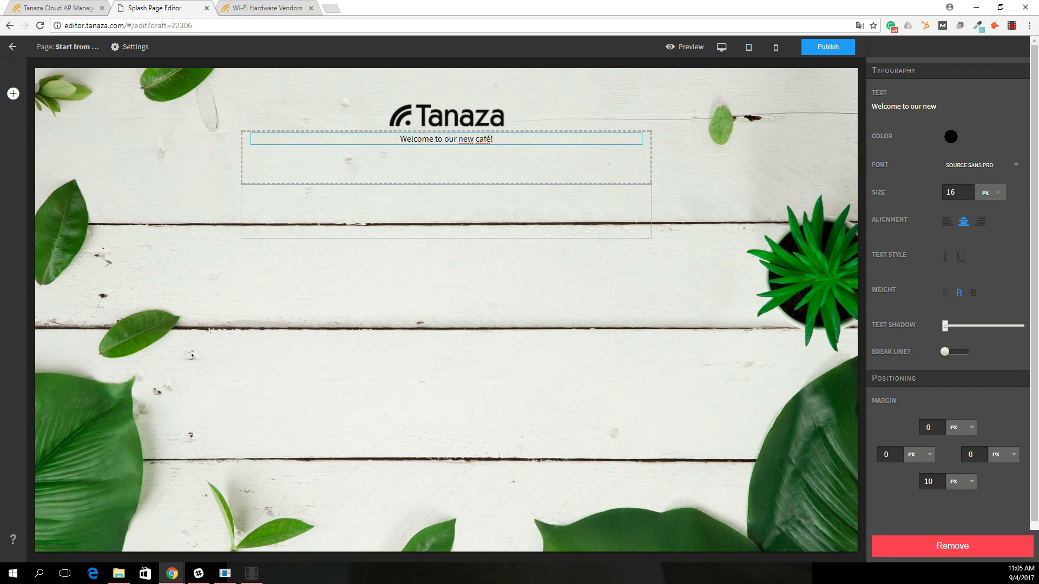
pyautogui.press('Return')
pyautogui.write('We offer free internet browsing')
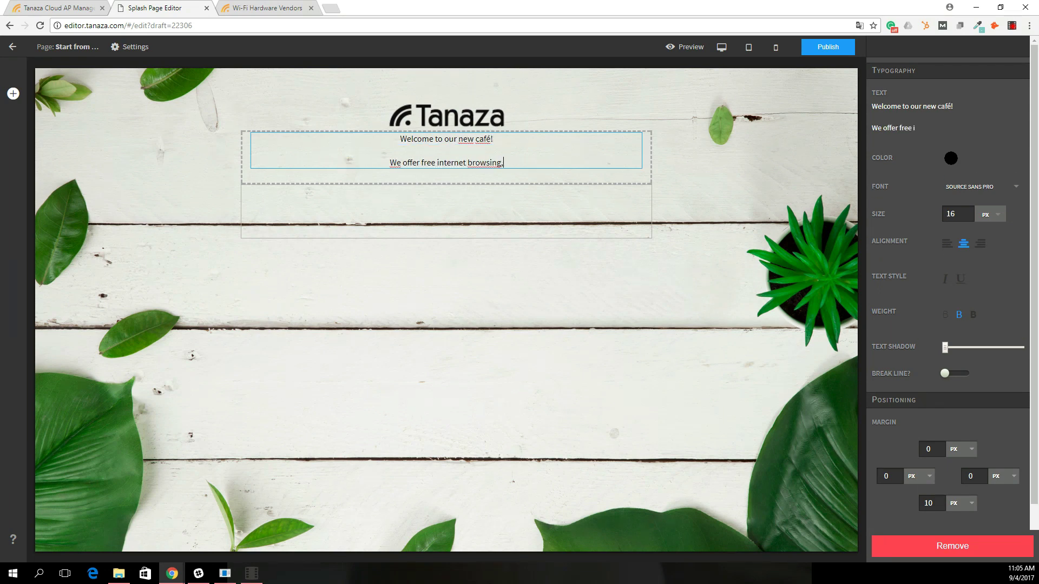
pyautogui.write(', enjoy!')
# Add a 'Login with Facebook' button below the welcome text, keeping the Facebook method.
pyautogui.click(13, 93)
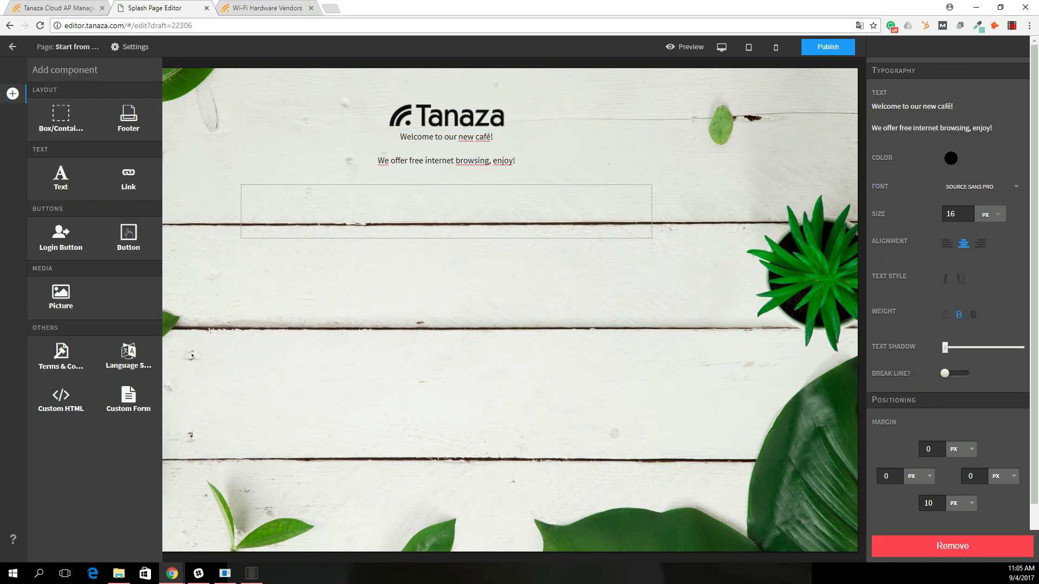
pyautogui.moveTo(61, 237); pyautogui.dragTo(446, 199)
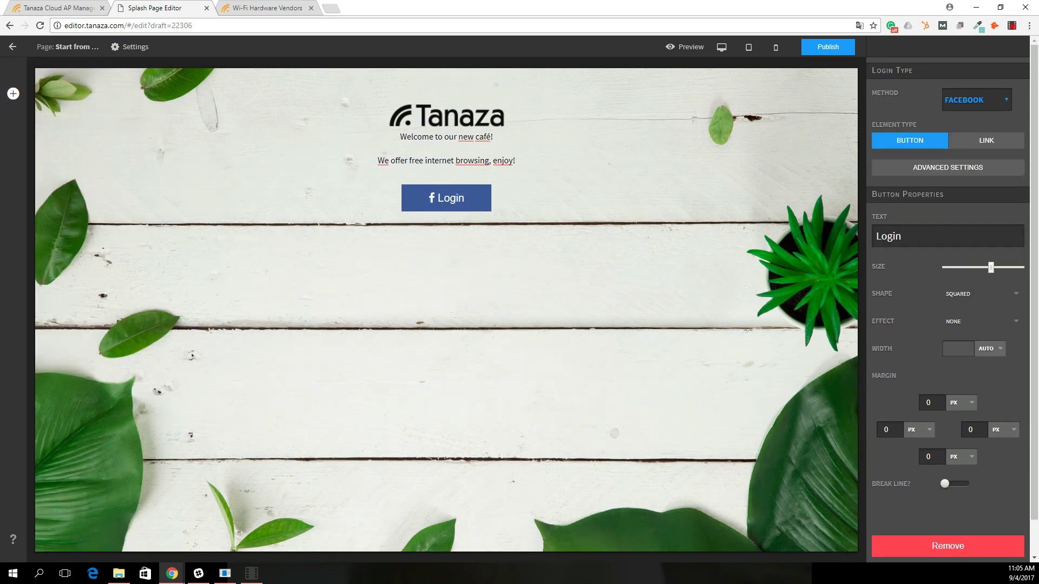
pyautogui.write(' with Facebook')
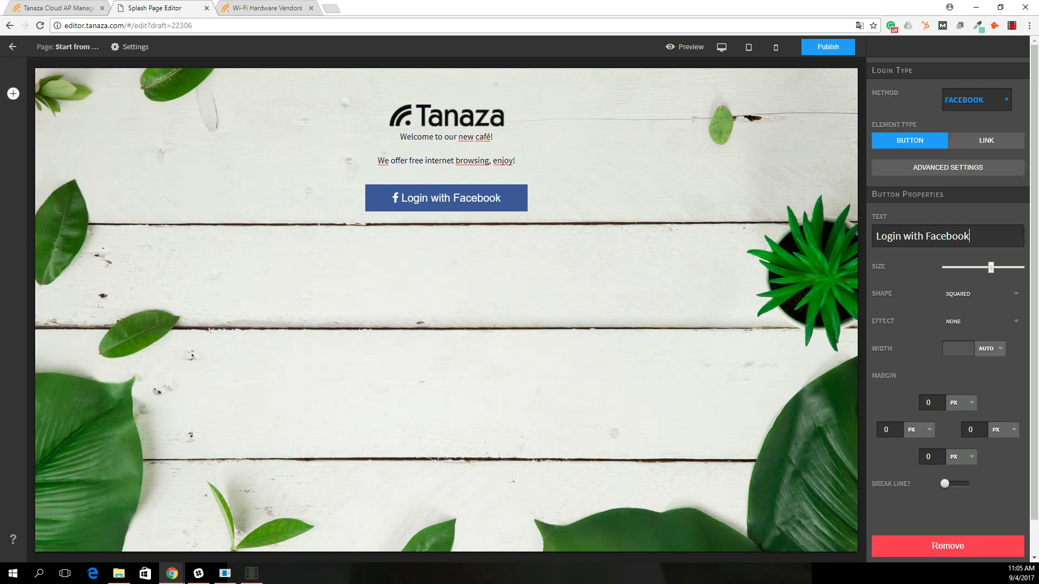
pyautogui.click(974, 99)
pyautogui.press('Down')
pyautogui.press('Down')
pyautogui.press('Down')
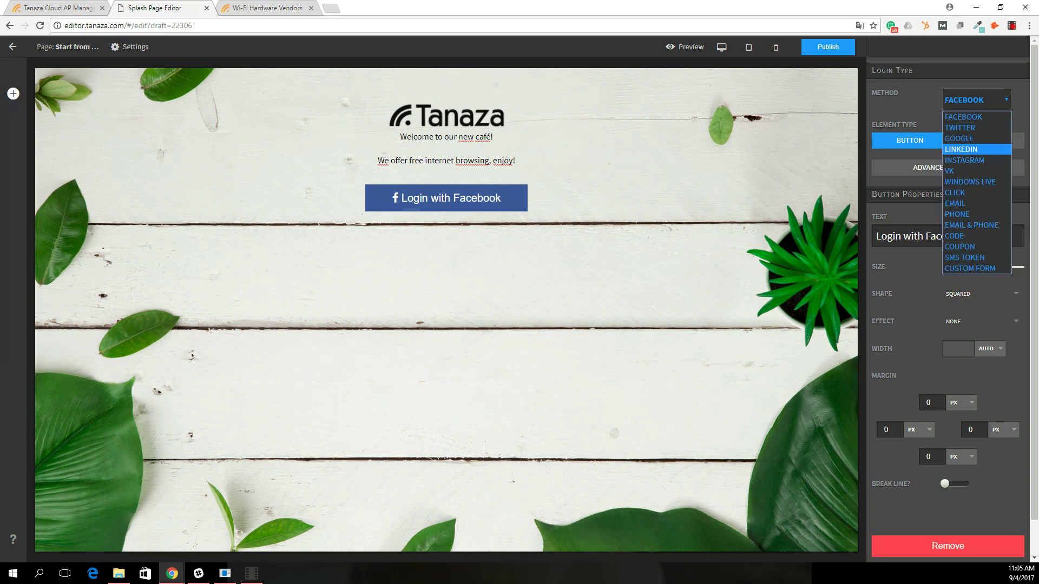
pyautogui.press('Down')
pyautogui.press('Down')
pyautogui.press('Down')
pyautogui.press('Down')
pyautogui.press('Down')
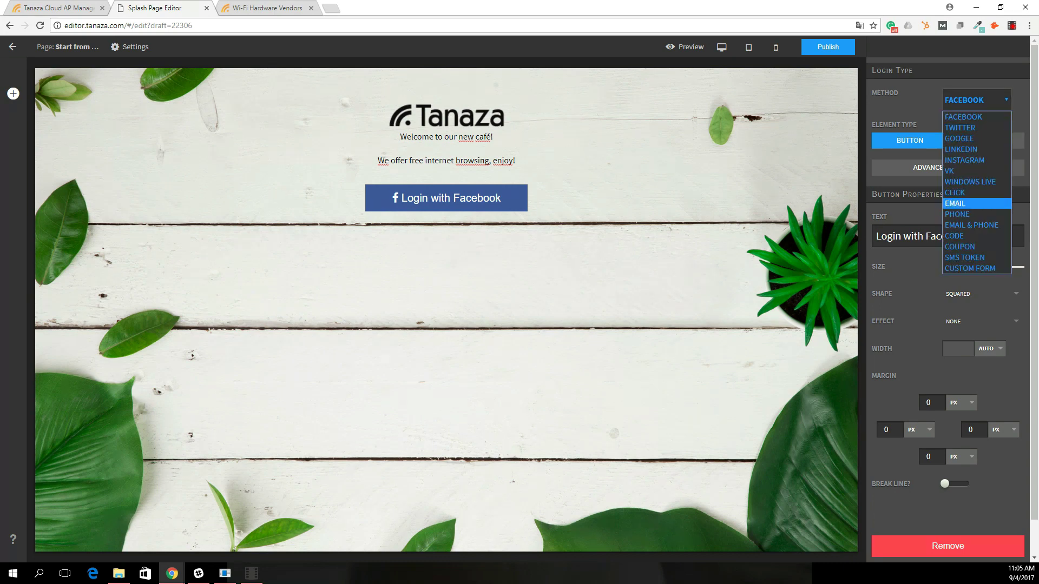
pyautogui.press('Down')
pyautogui.press('Down')
pyautogui.press('Down')
pyautogui.press('Down')
pyautogui.press('Down')
pyautogui.press('Down')
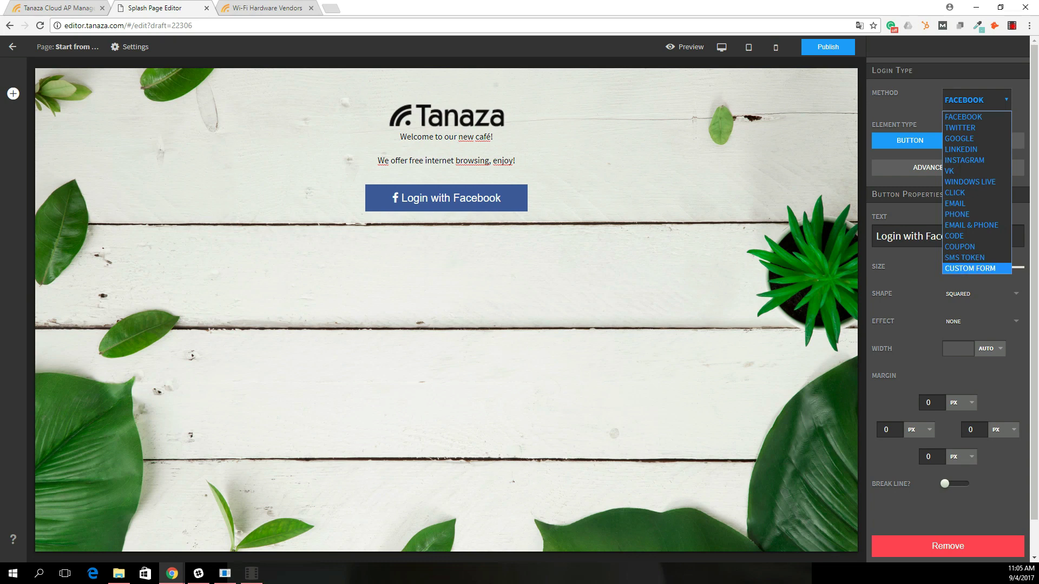
pyautogui.click(13, 94)
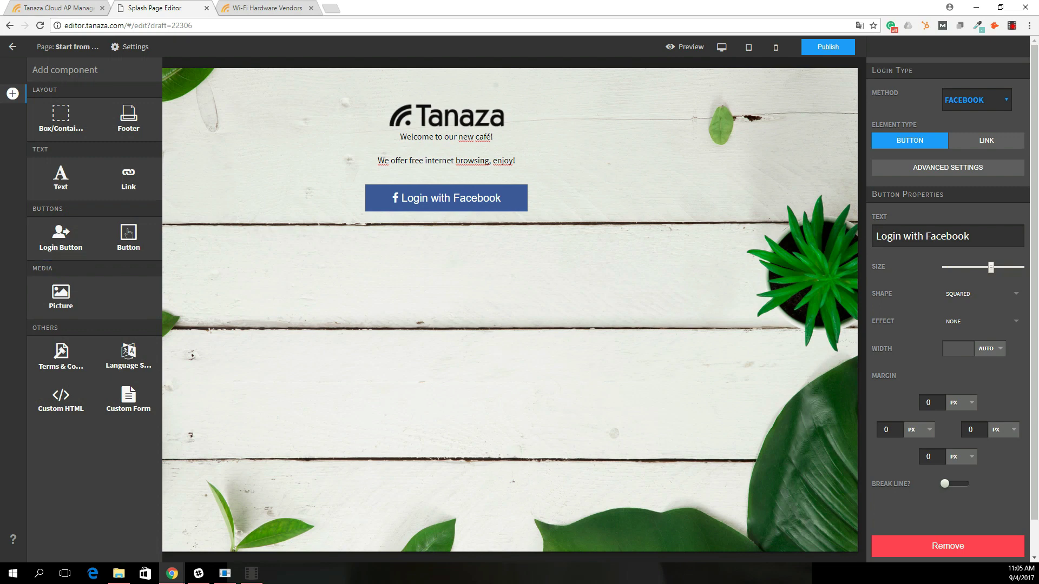
# Check phone, tablet and desktop previews, then publish the splash page and apply it.
pyautogui.click(775, 47)
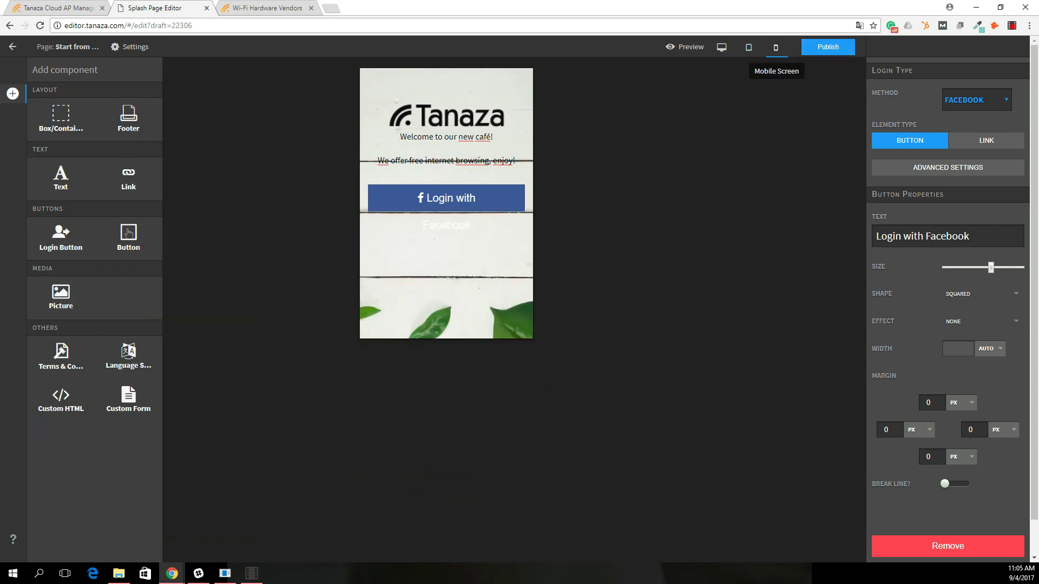
pyautogui.click(748, 48)
pyautogui.click(722, 47)
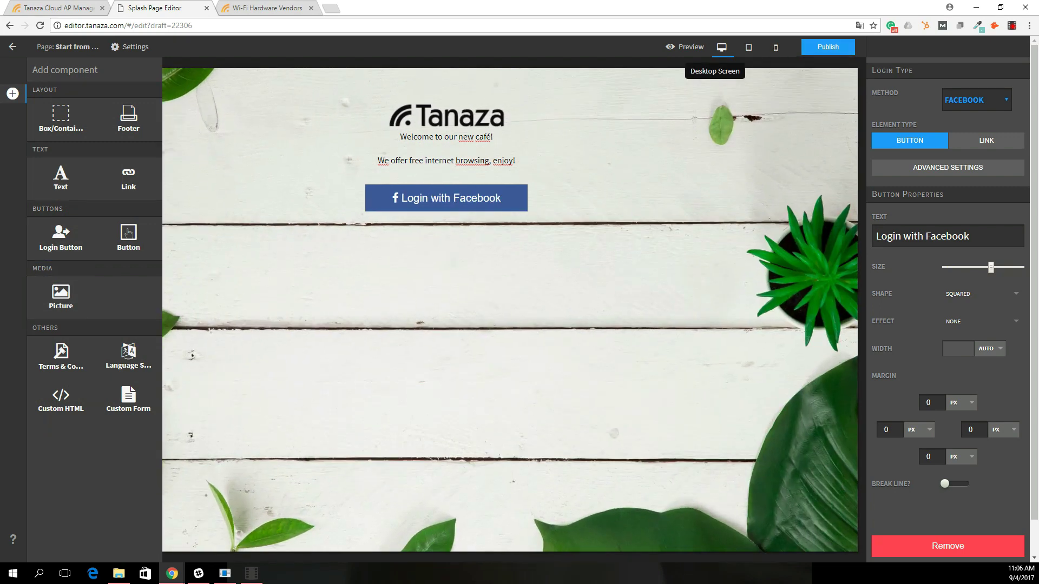
pyautogui.click(826, 47)
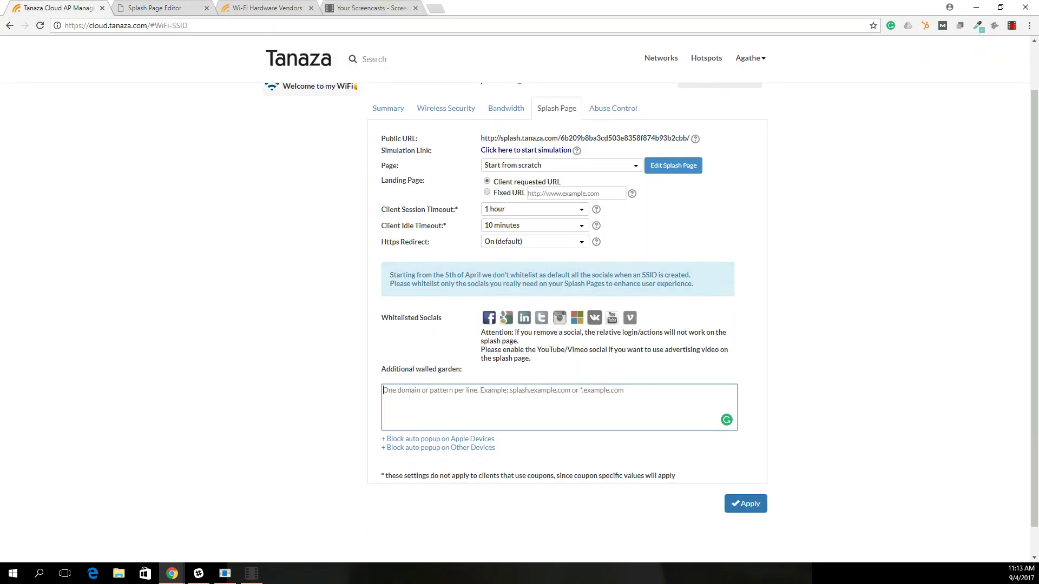
pyautogui.click(745, 504)
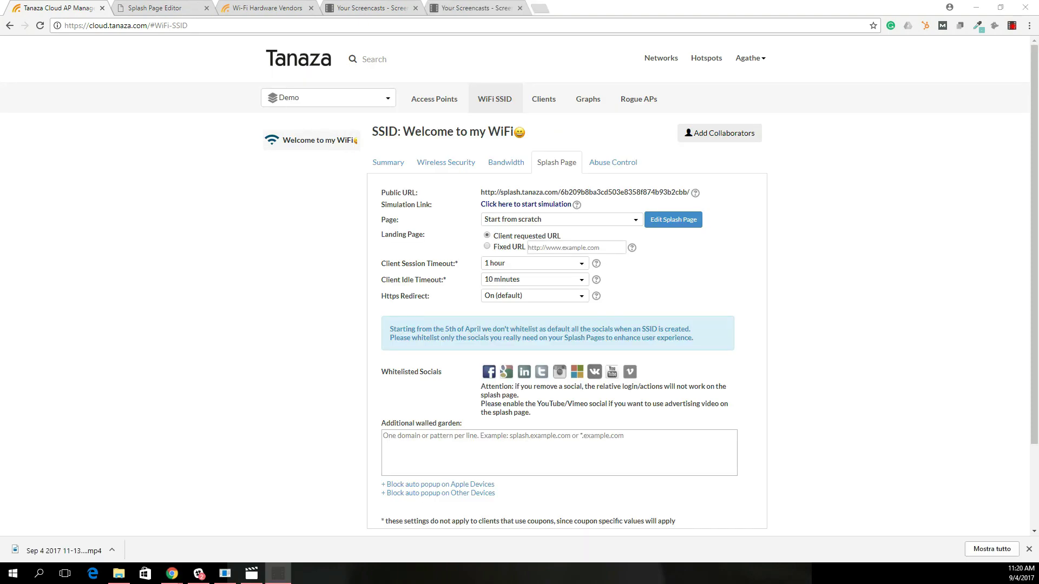
# Open the Tnz-18D6C7CB5E42 access point's configuration from the Access Points list.
pyautogui.click(434, 98)
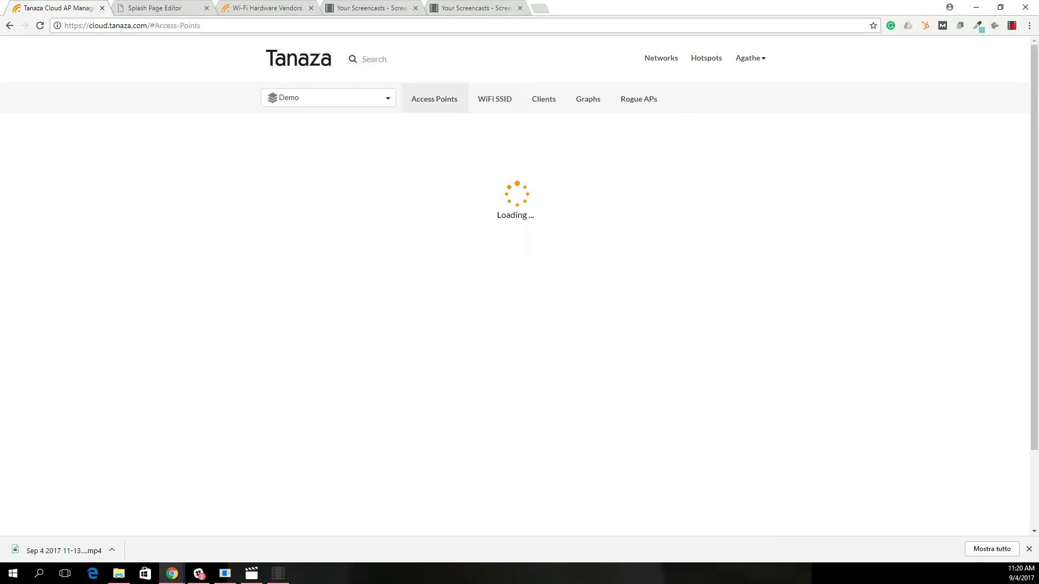
pyautogui.click(333, 359)
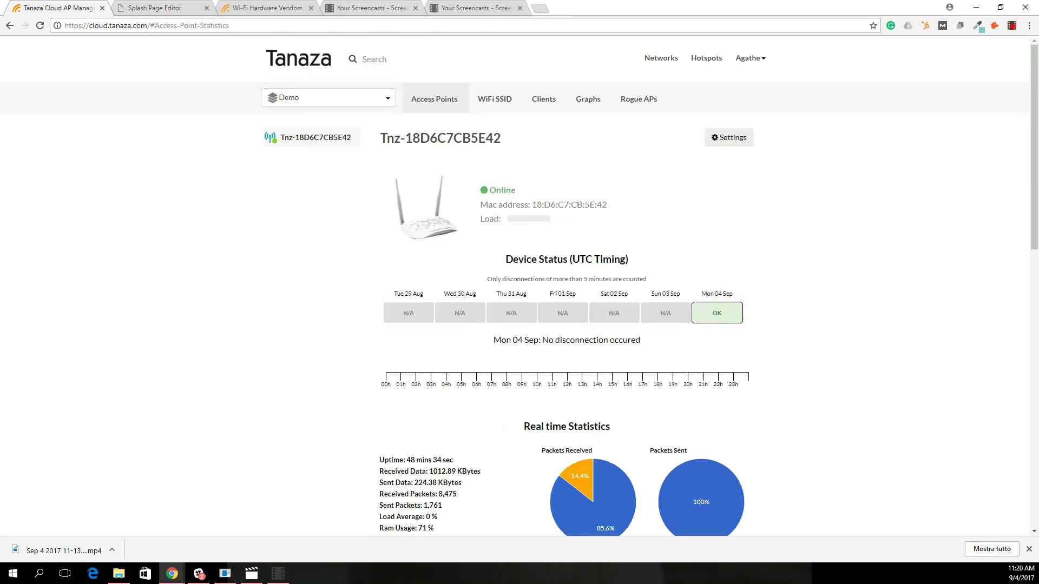
pyautogui.scroll(-1, 520, 325)
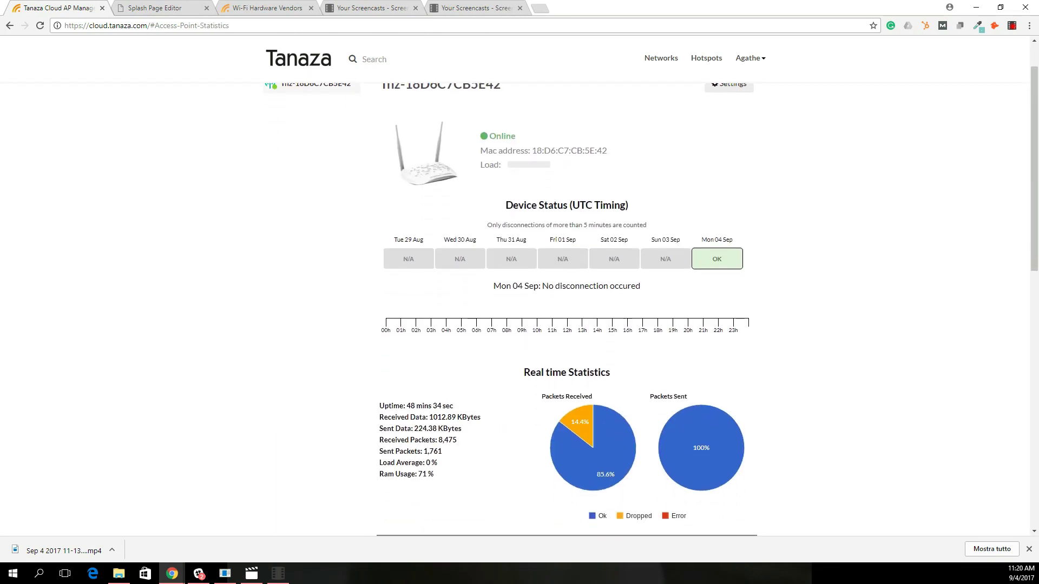
pyautogui.scroll(1, 519, 324)
pyautogui.click(729, 137)
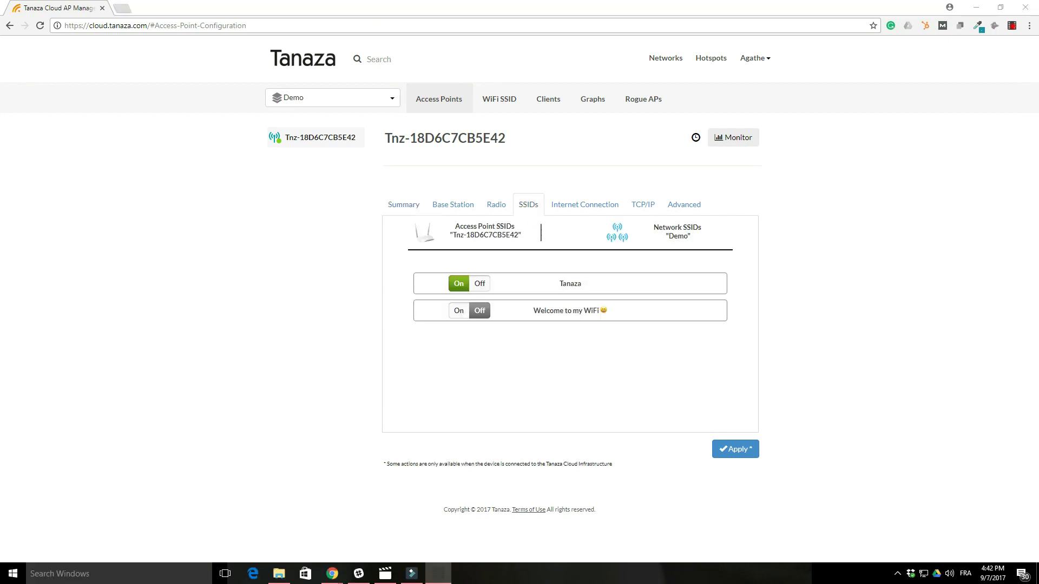
# Switch the Tanaza SSID off and Welcome to my WiFi on for this access point.
pyautogui.click(480, 283)
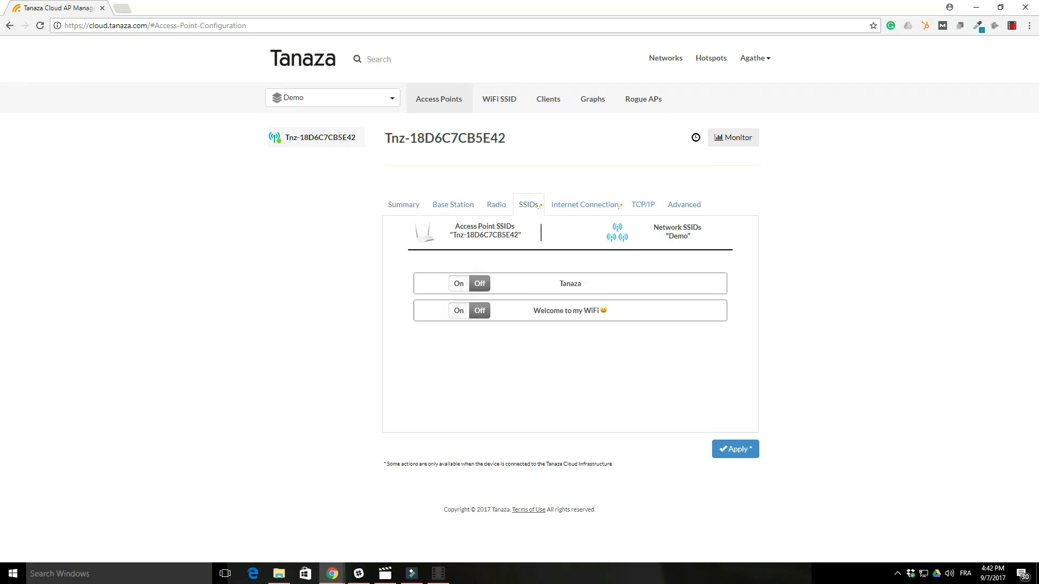
pyautogui.click(461, 310)
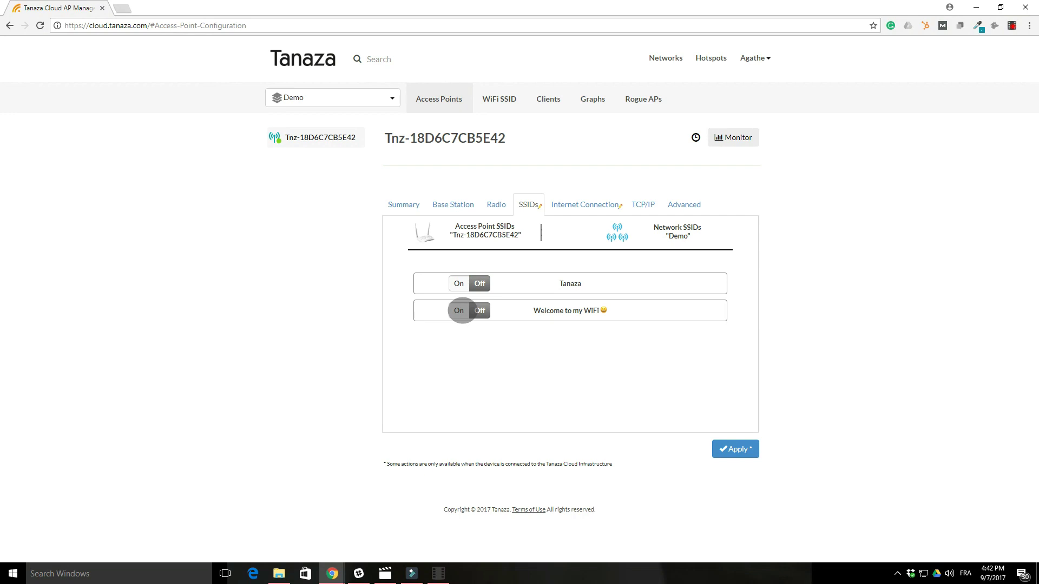
pyautogui.click(590, 205)
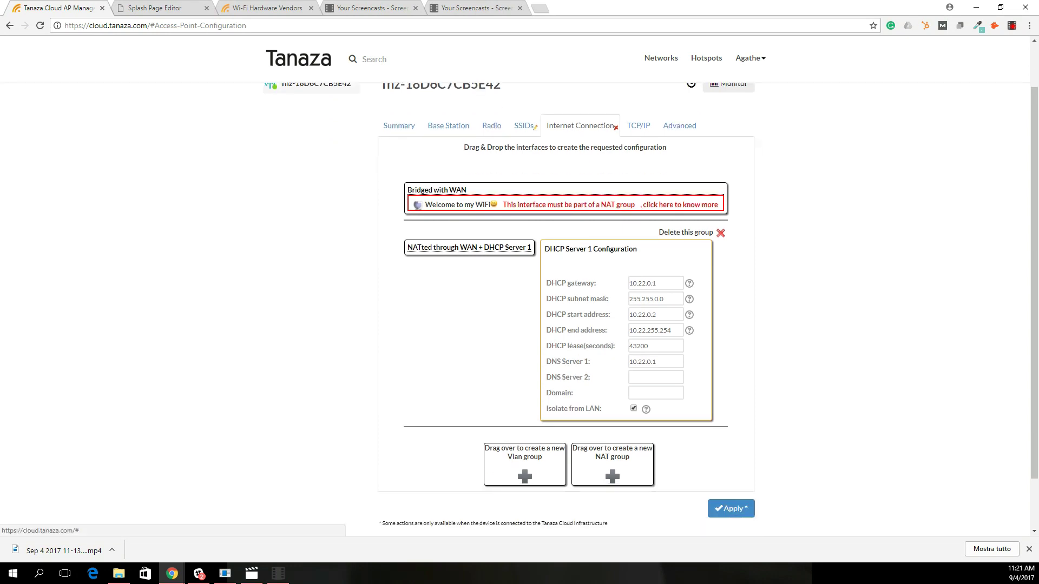
# Drop Welcome to my WiFi into a new NAT group and apply the configuration.
pyautogui.moveTo(455, 204); pyautogui.dragTo(613, 462)
pyautogui.scroll(-5, 568, 325)
pyautogui.click(730, 447)
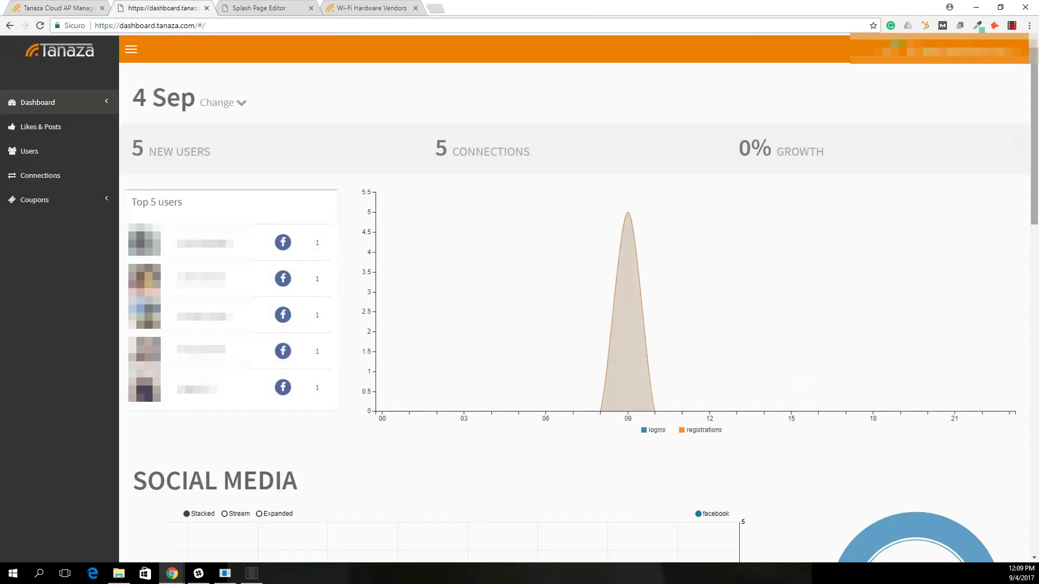
pyautogui.scroll(-1, 5, 158)
pyautogui.scroll(-2, 5, 157)
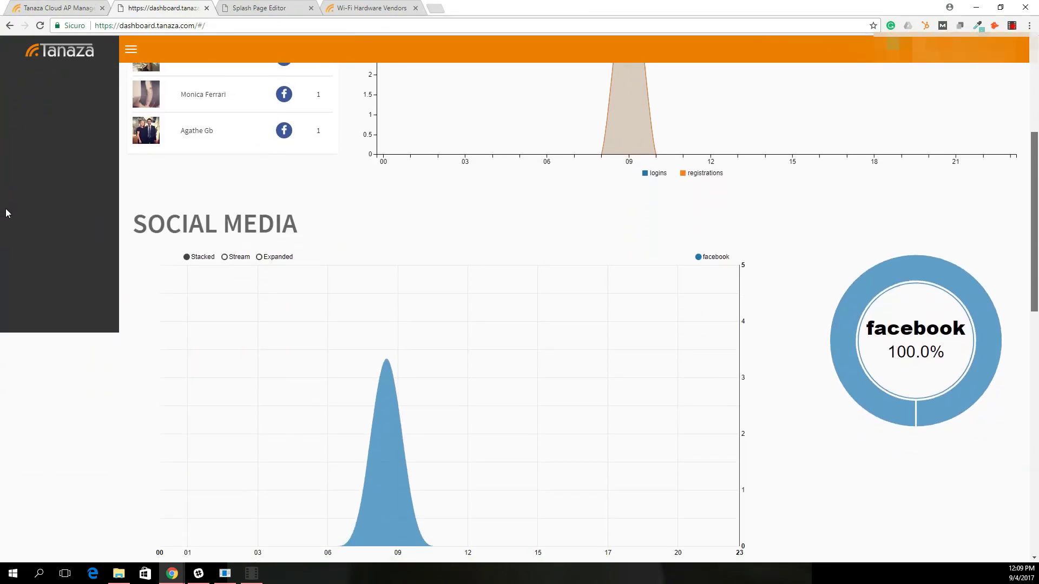
pyautogui.scroll(-2, 5, 214)
pyautogui.scroll(-2, 9, 262)
pyautogui.scroll(-2, 11, 321)
pyautogui.scroll(-2, 9, 360)
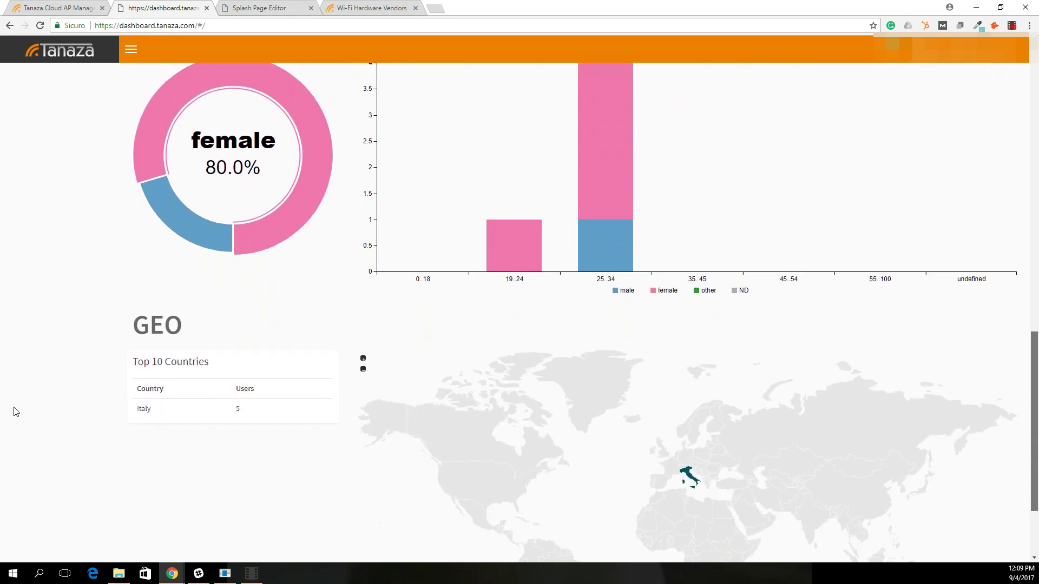
pyautogui.scroll(-2, 11, 411)
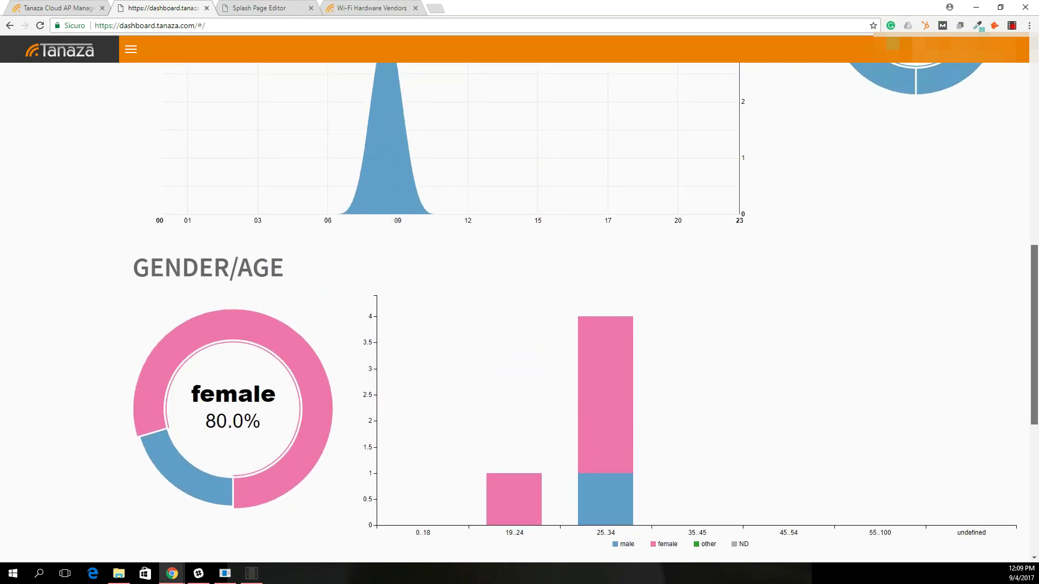
pyautogui.scroll(8, 25, 146)
pyautogui.scroll(3, 25, 146)
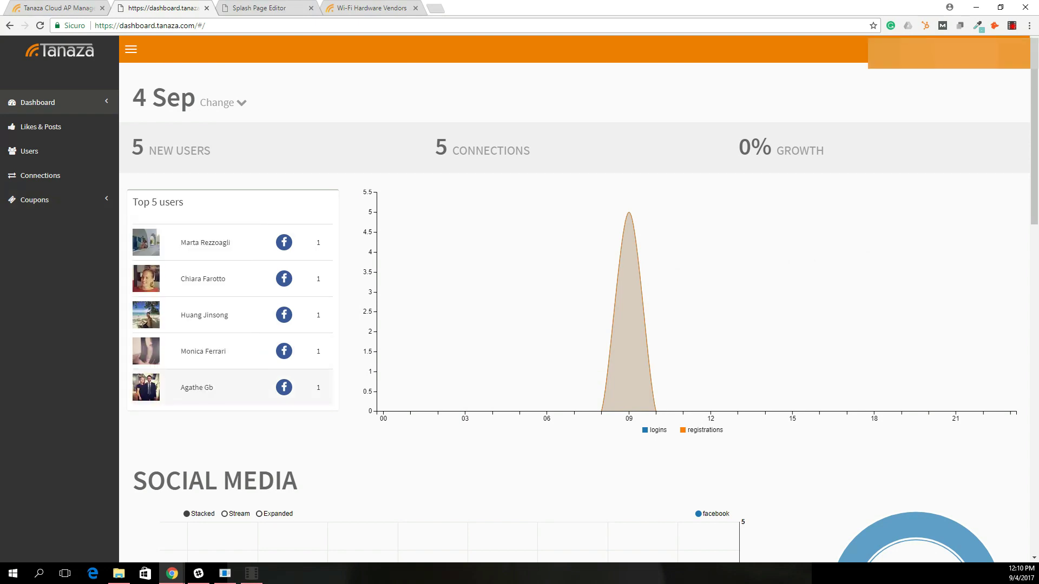
pyautogui.click(211, 387)
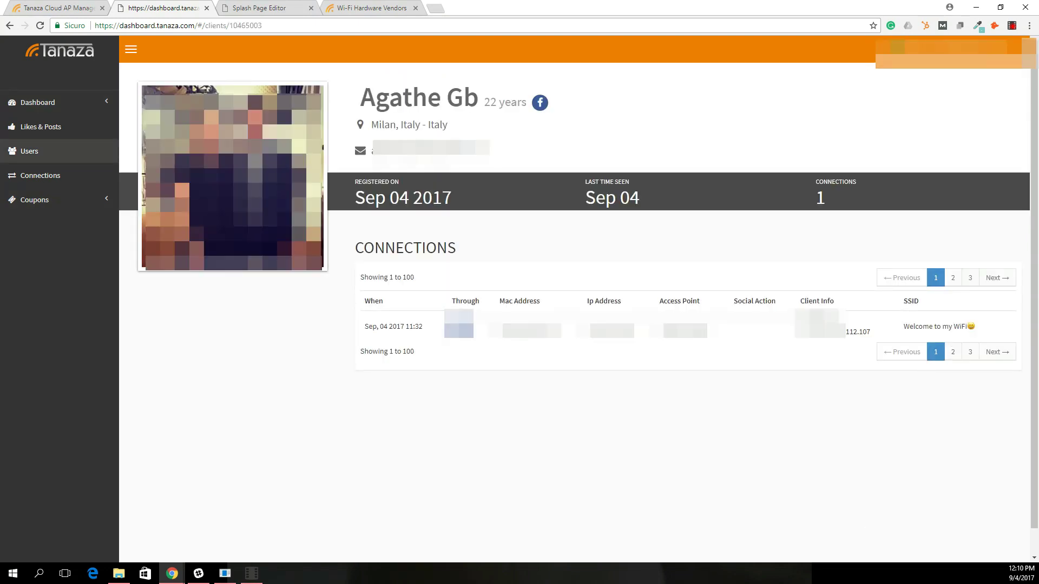
pyautogui.hotkey('alt', 'Left')
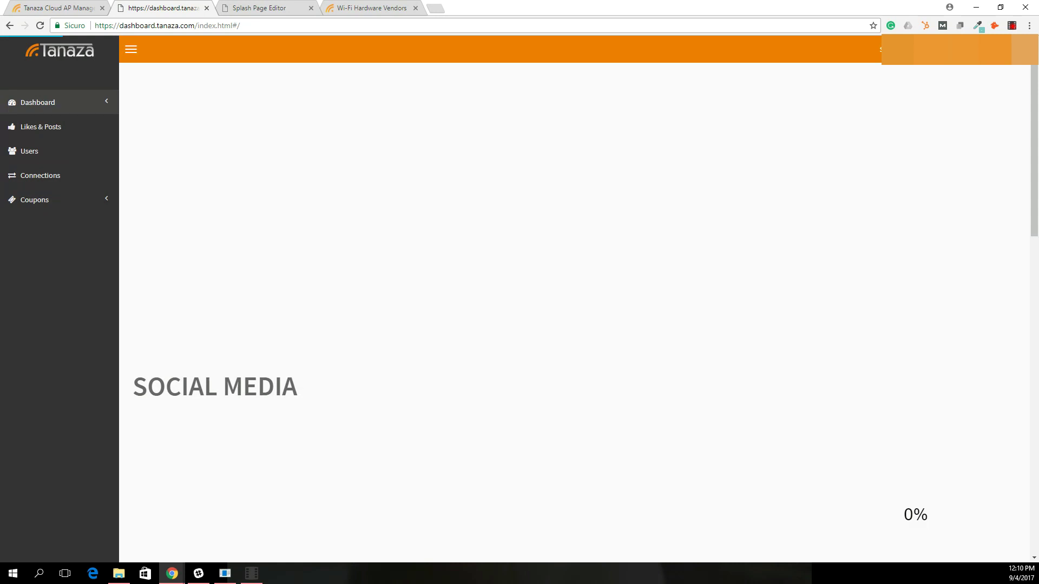